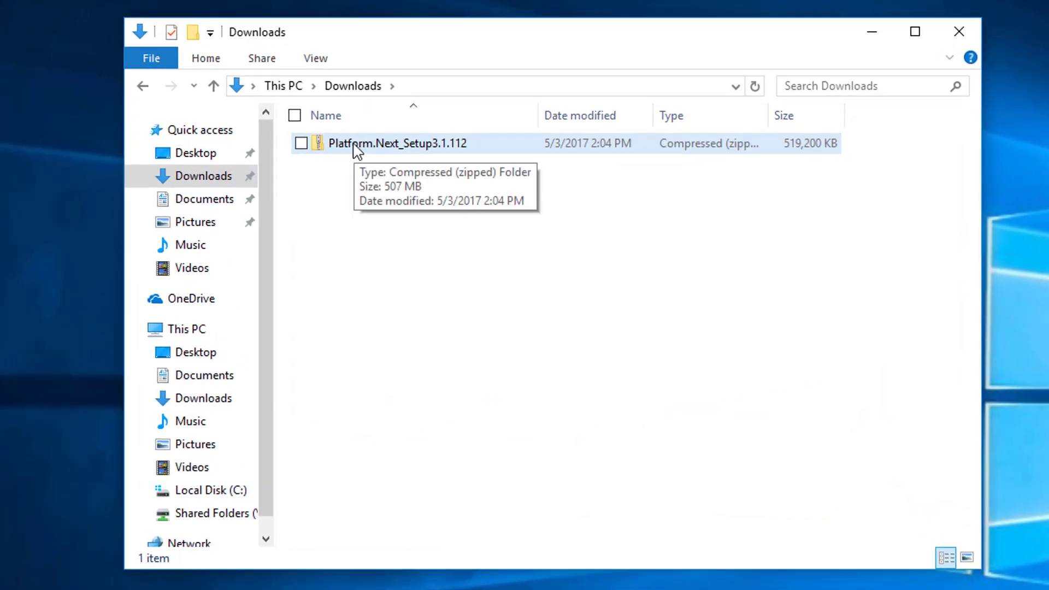
- Extract the Platform.Next_Setup3.1.112 zip to the proposed folder and open its Setup 3.1.112 folder
right_click(357, 150)
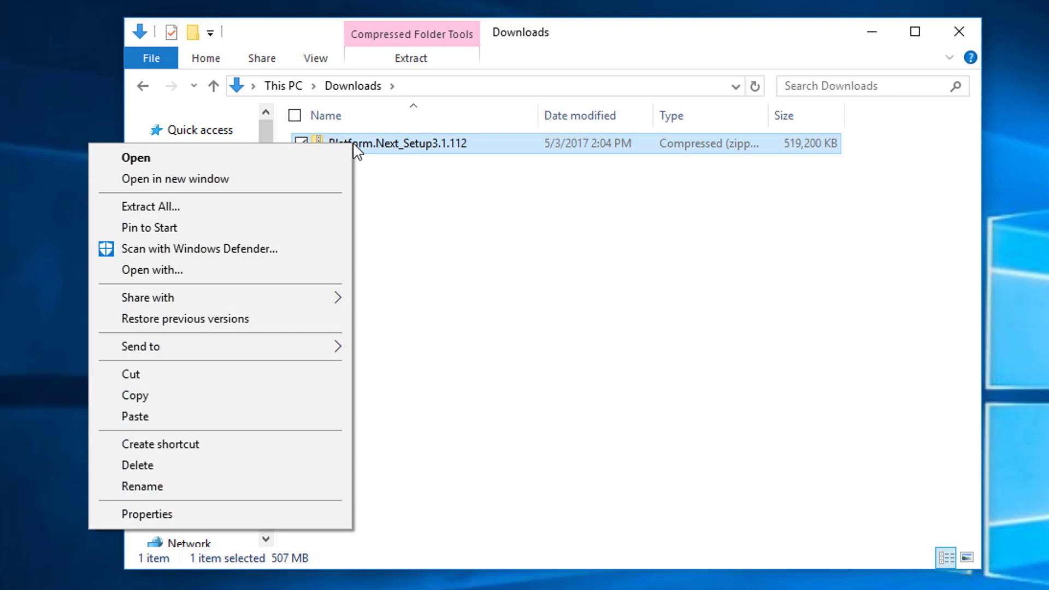
click(300, 206)
click(681, 512)
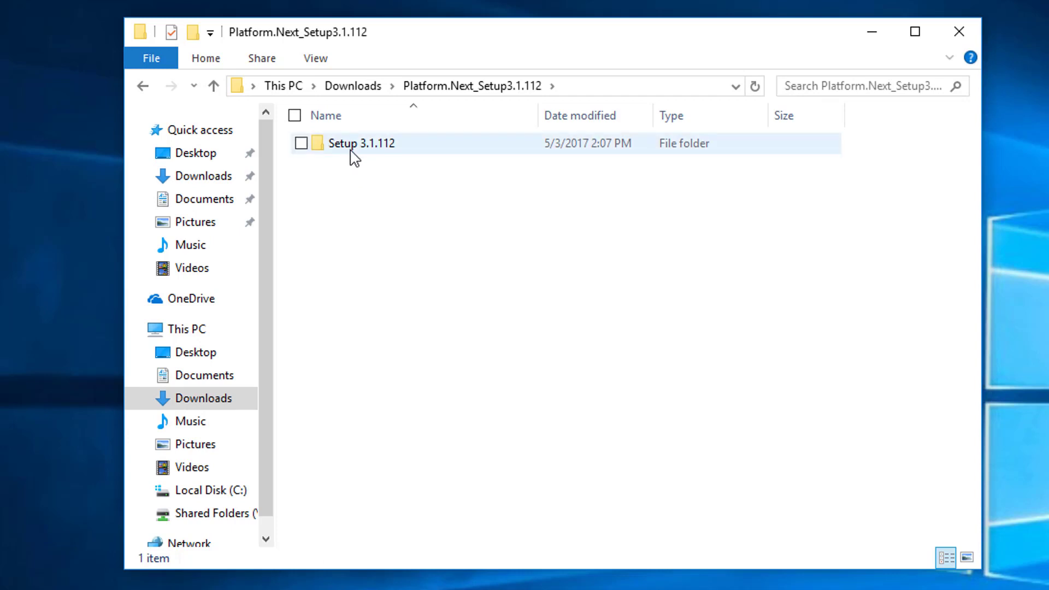
double_click(351, 152)
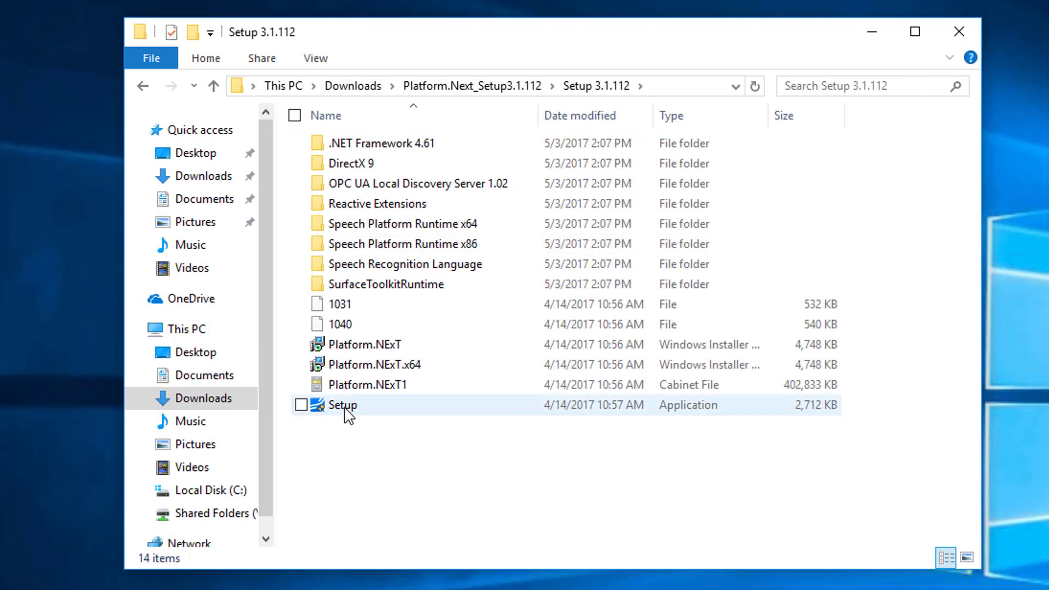
mouse_move(350, 417)
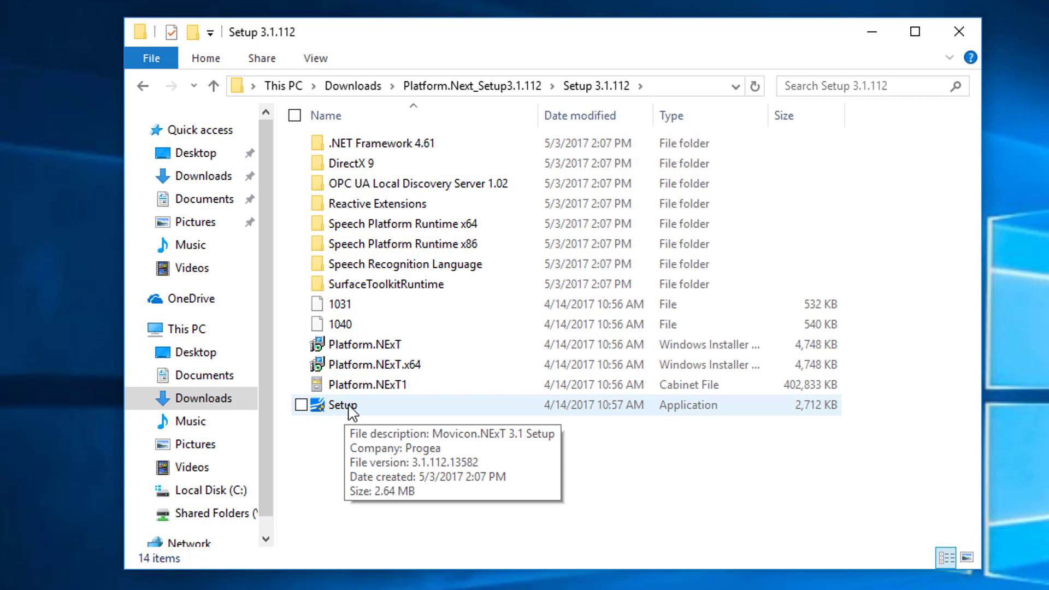
- Run the Setup application as administrator and continue with English (United States) as the setup language
right_click(350, 414)
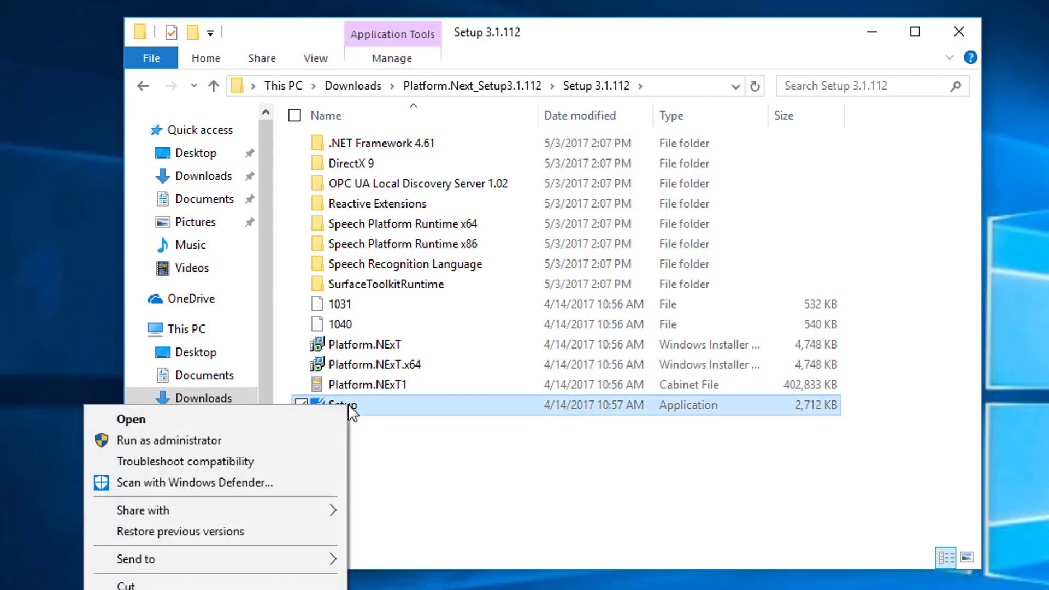
click(293, 443)
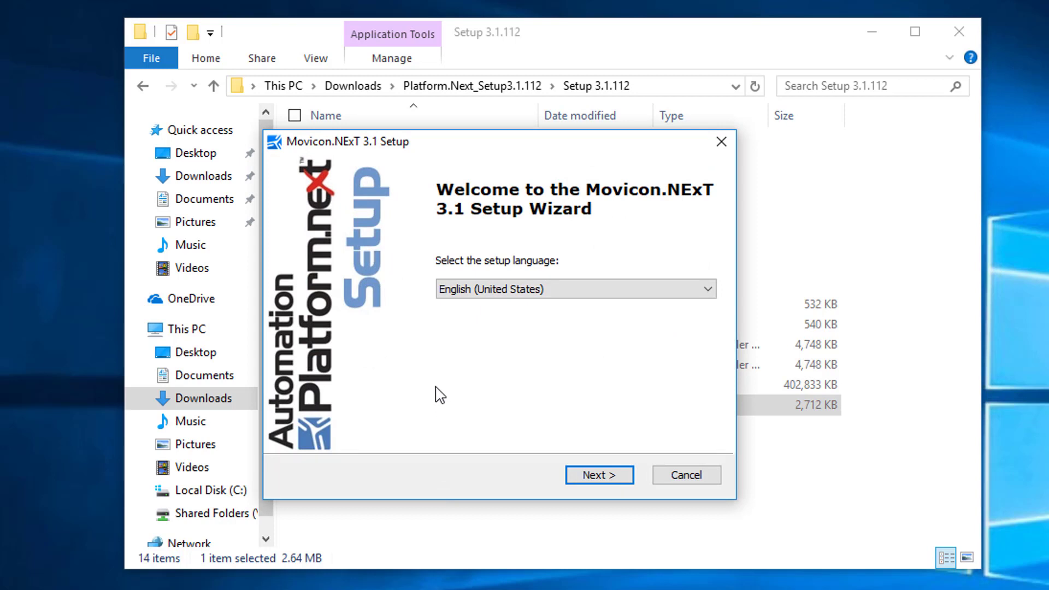
click(601, 475)
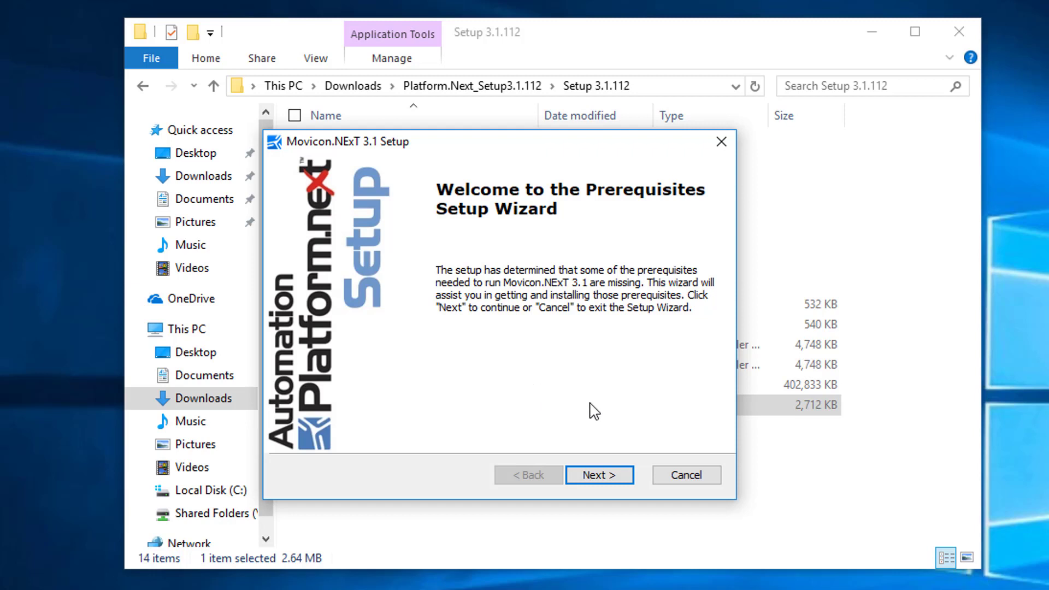
- Review the prerequisites list and install the missing prerequisites
click(606, 476)
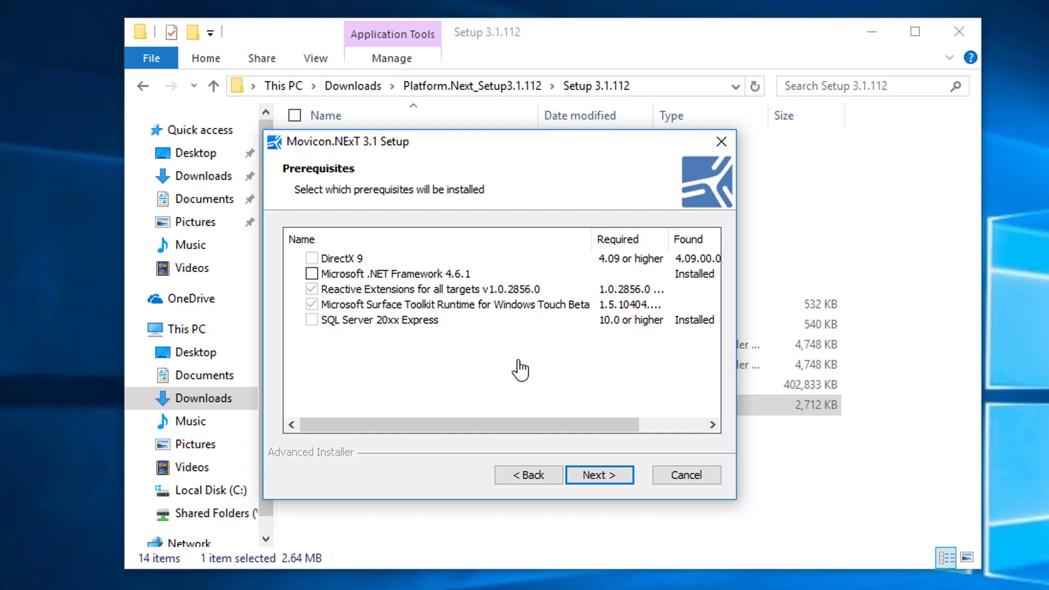
click(606, 480)
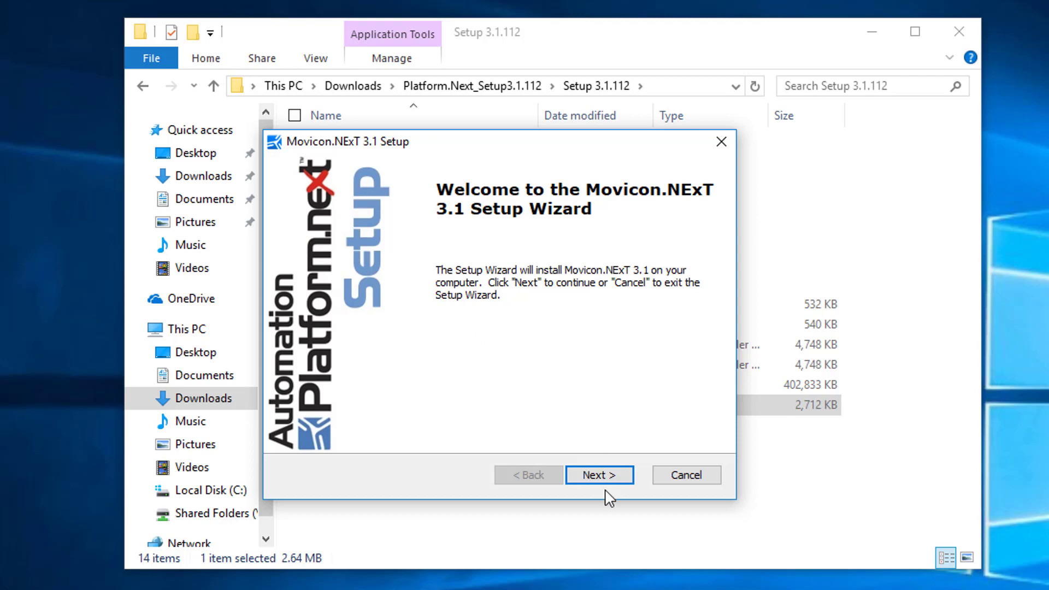
- Accept the Movicon.NExT 3.1 licence agreement terms and continue past it
click(611, 474)
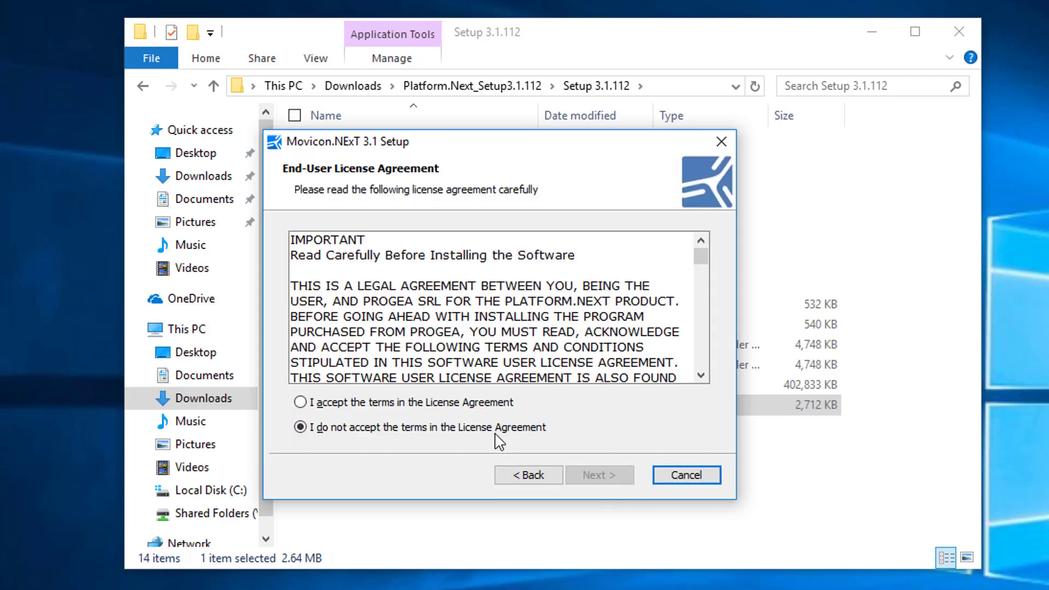
click(458, 405)
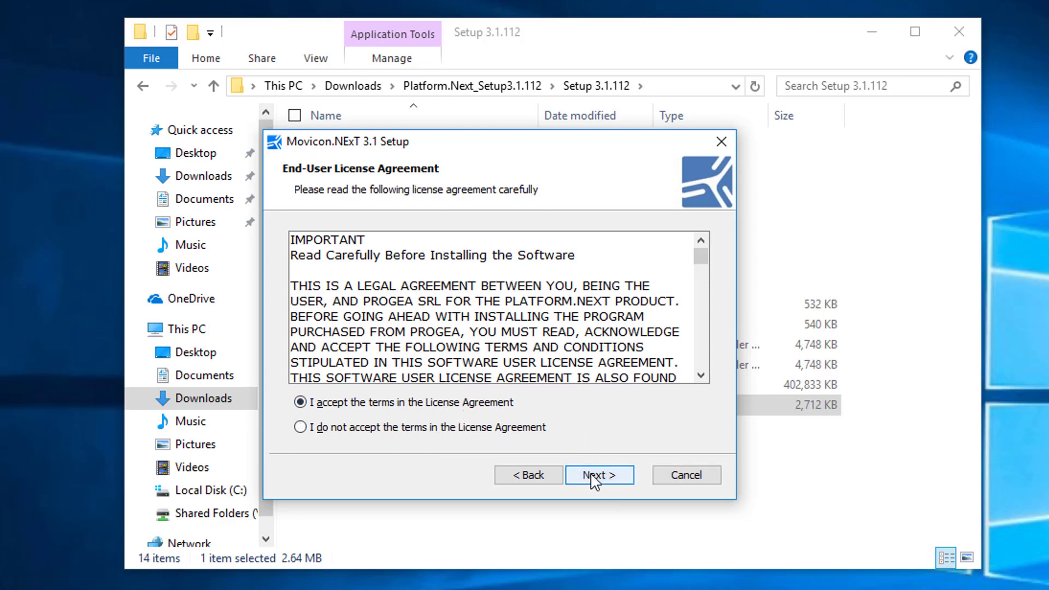
click(595, 478)
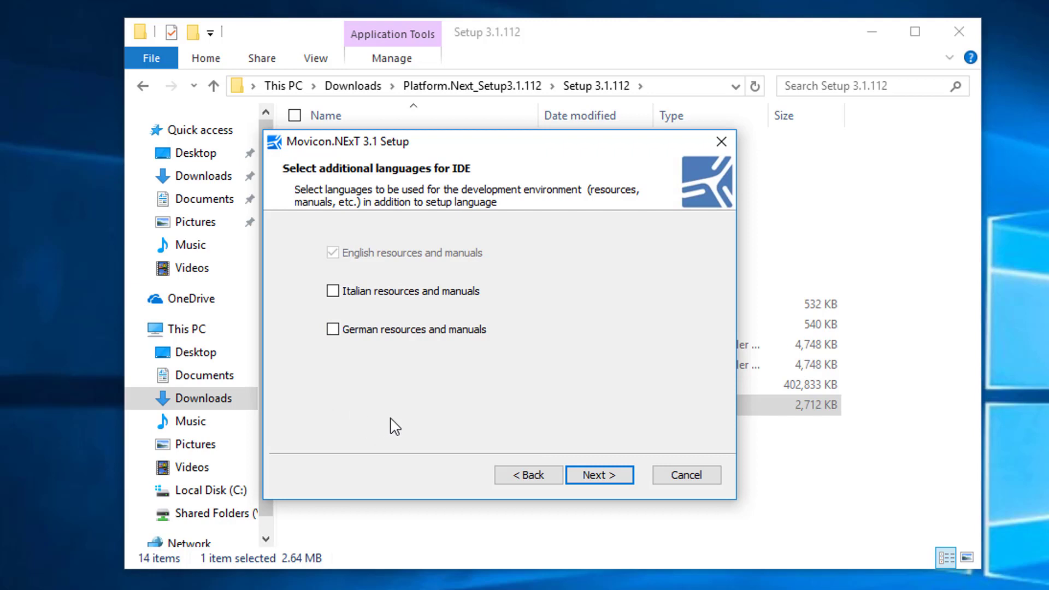
- Keep English-only IDE resources and the default (local)\SQLEXPRESS trusted connection, then return to Choose Setup Type
click(608, 479)
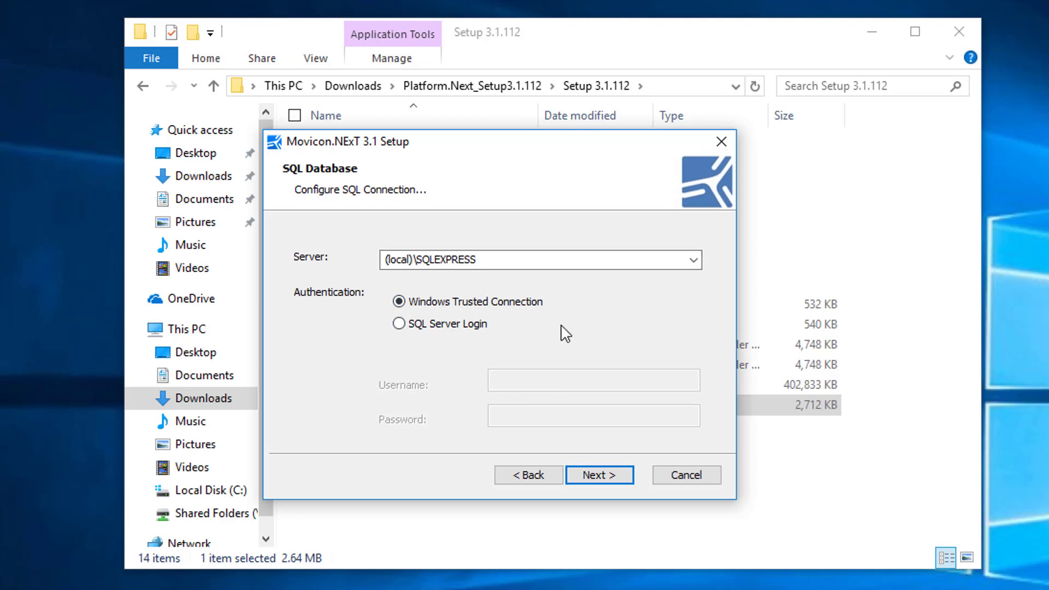
click(605, 475)
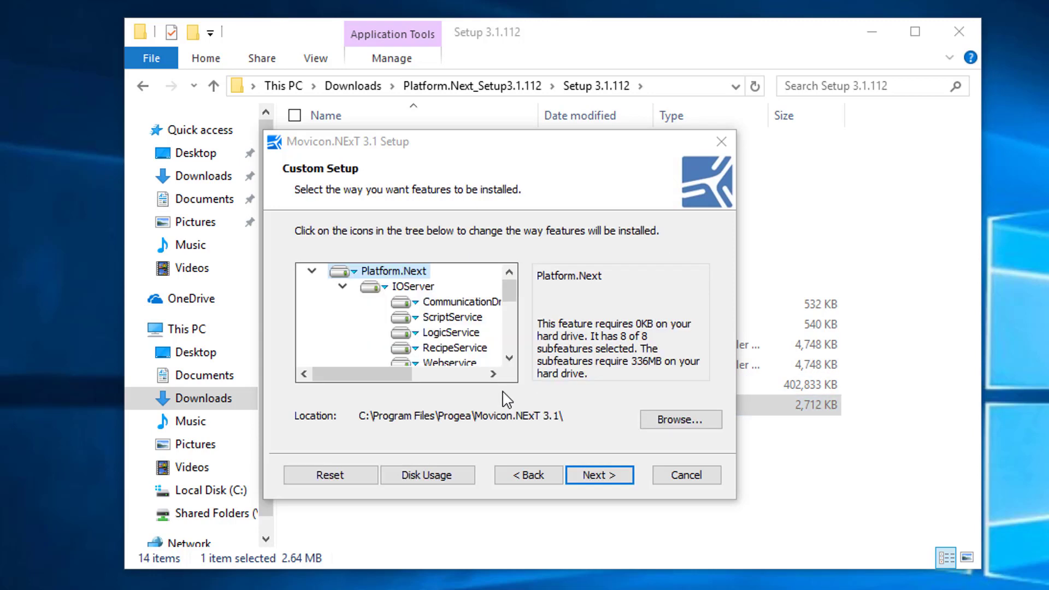
mouse_move(515, 302)
mouse_down()
mouse_move(516, 352)
mouse_move(518, 301)
mouse_up()
click(551, 477)
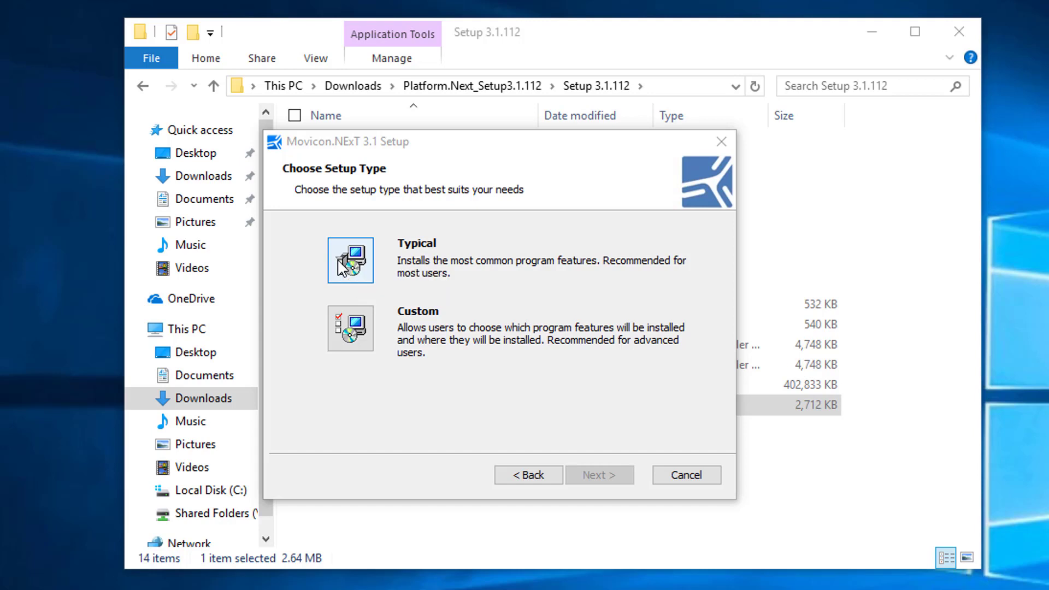
- Choose the Typical installation and install Movicon.NExT 3.1
click(364, 268)
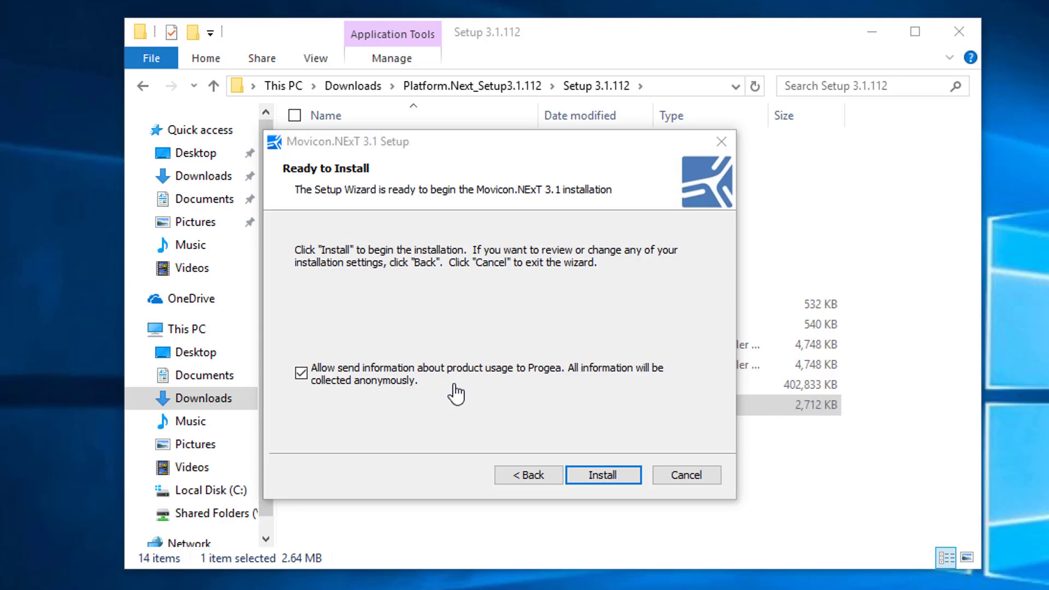
click(619, 477)
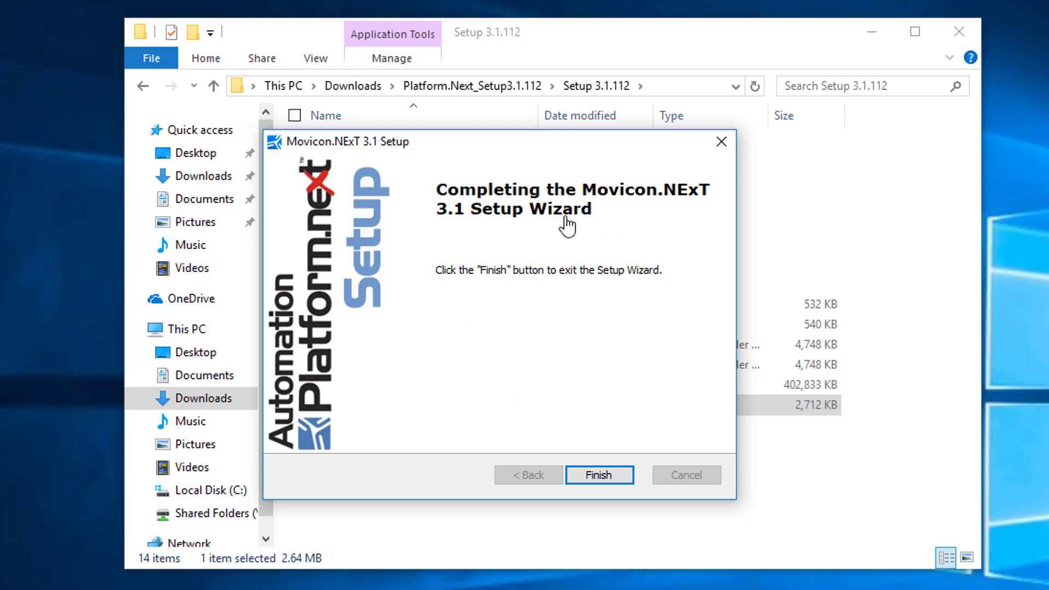
- Finish the installer, then pin the Movicon.NExT 3.1 app from the Start menu's M section
click(611, 484)
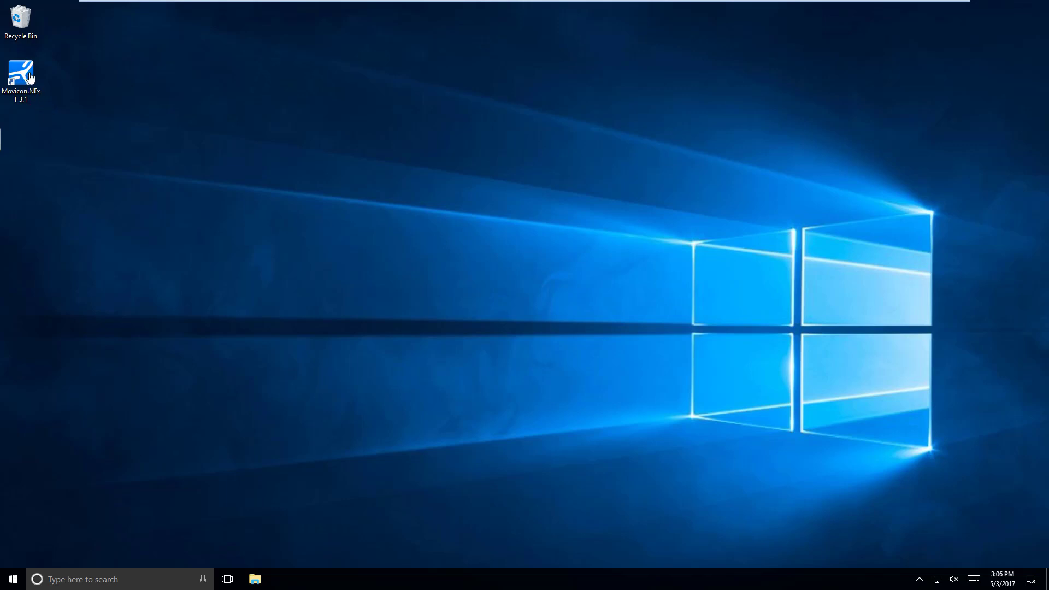
click(16, 582)
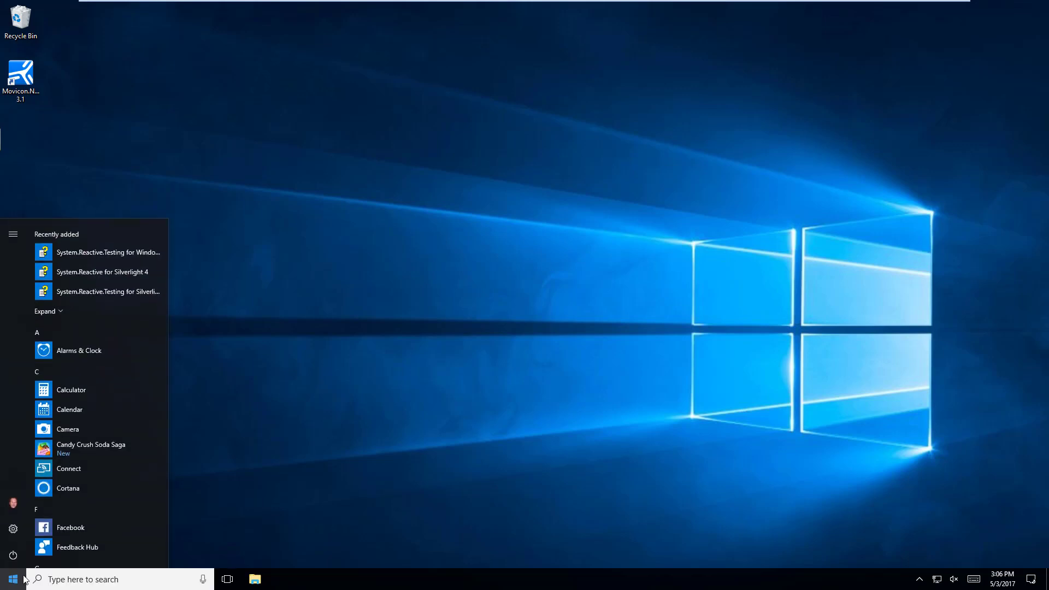
click(41, 509)
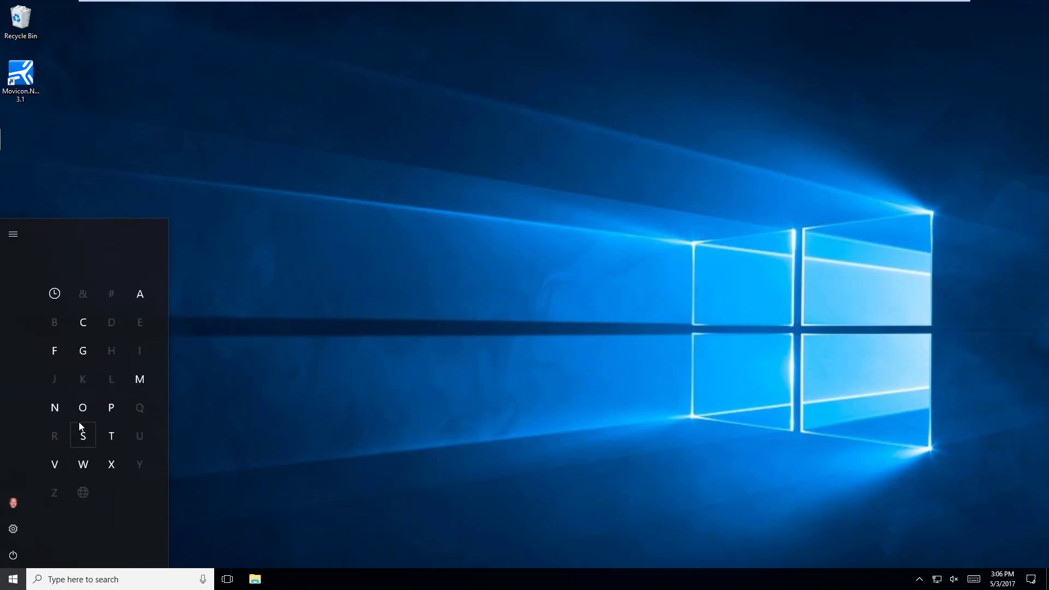
click(139, 379)
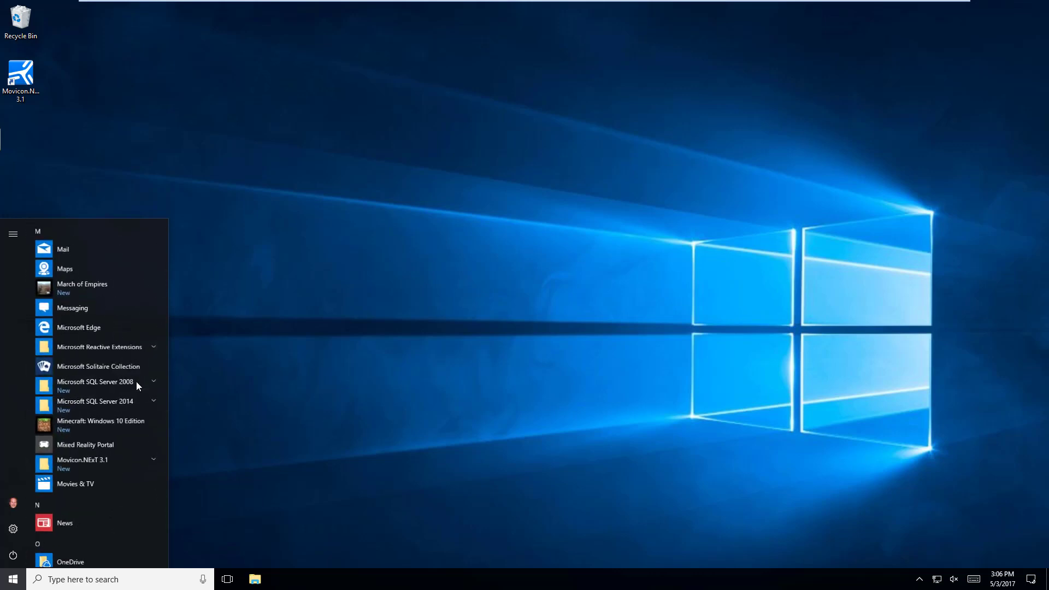
click(94, 464)
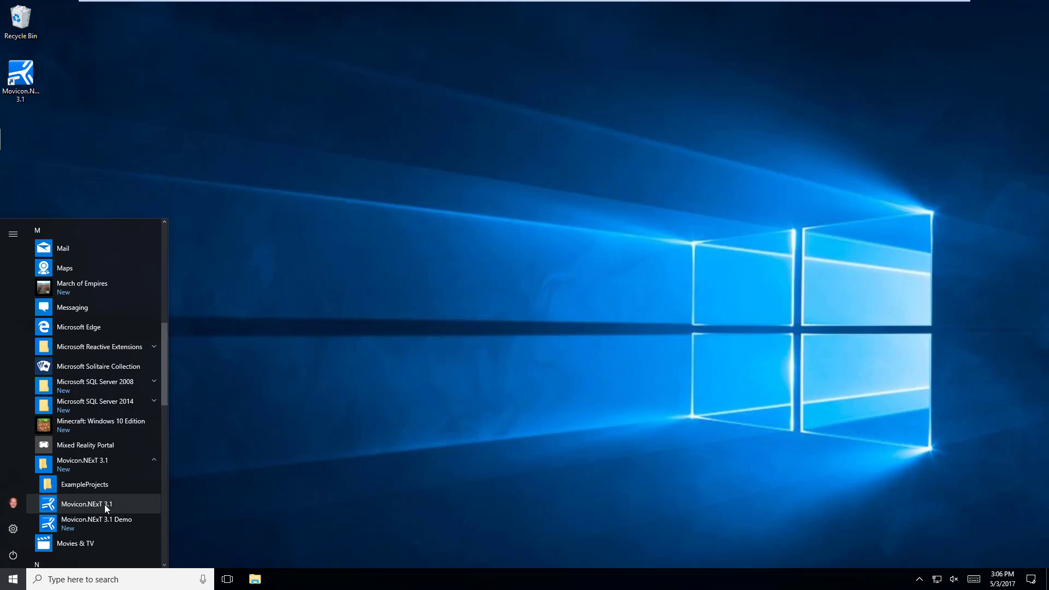
right_click(105, 506)
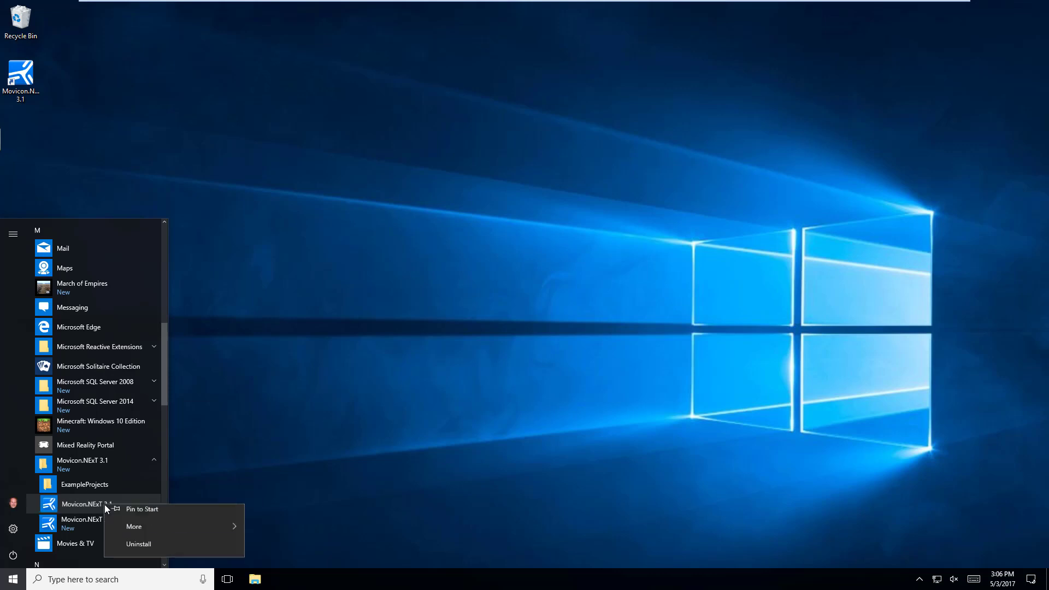
click(142, 519)
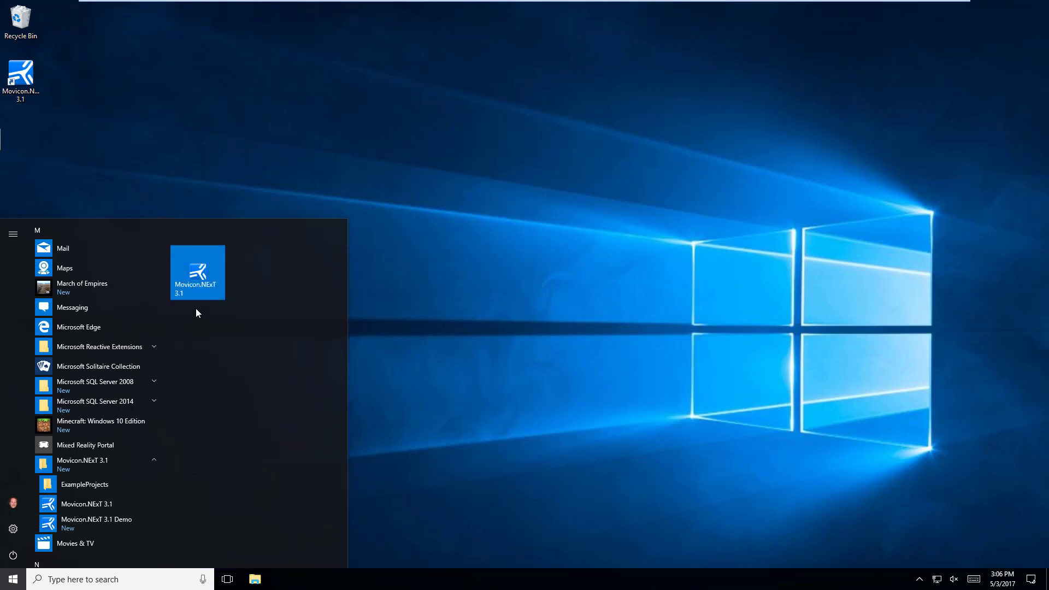
- Launch Movicon.NExT 3.1 from its Start tile and close the Evaluation Mode notice
click(202, 279)
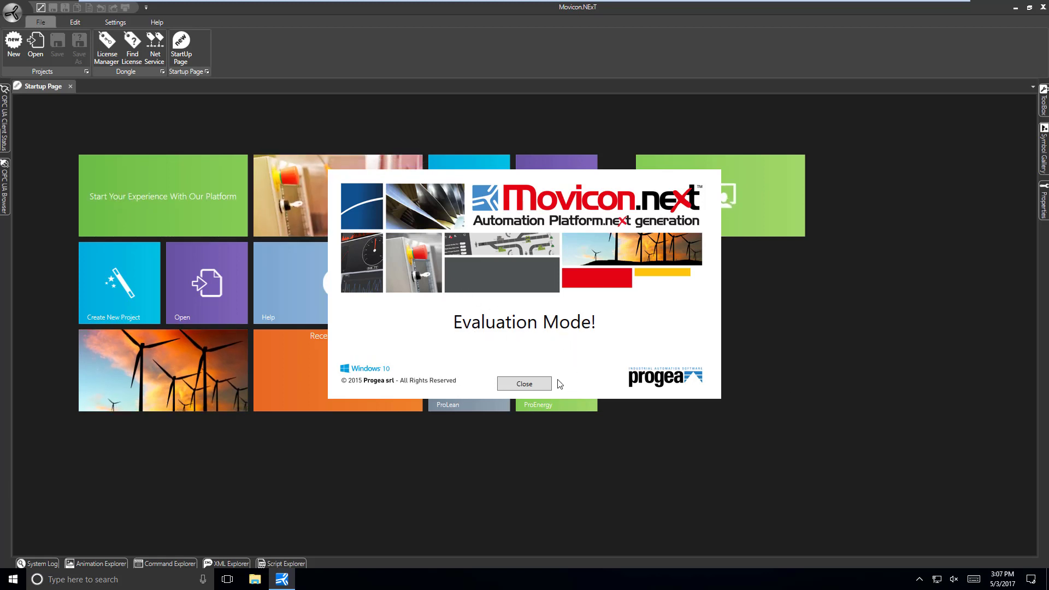
click(538, 386)
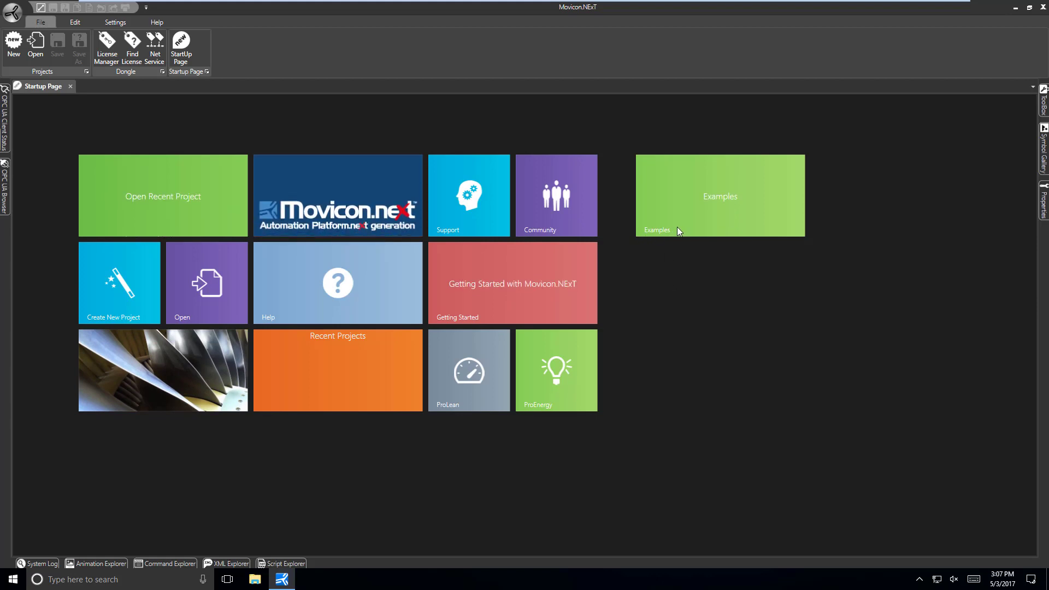
click(732, 217)
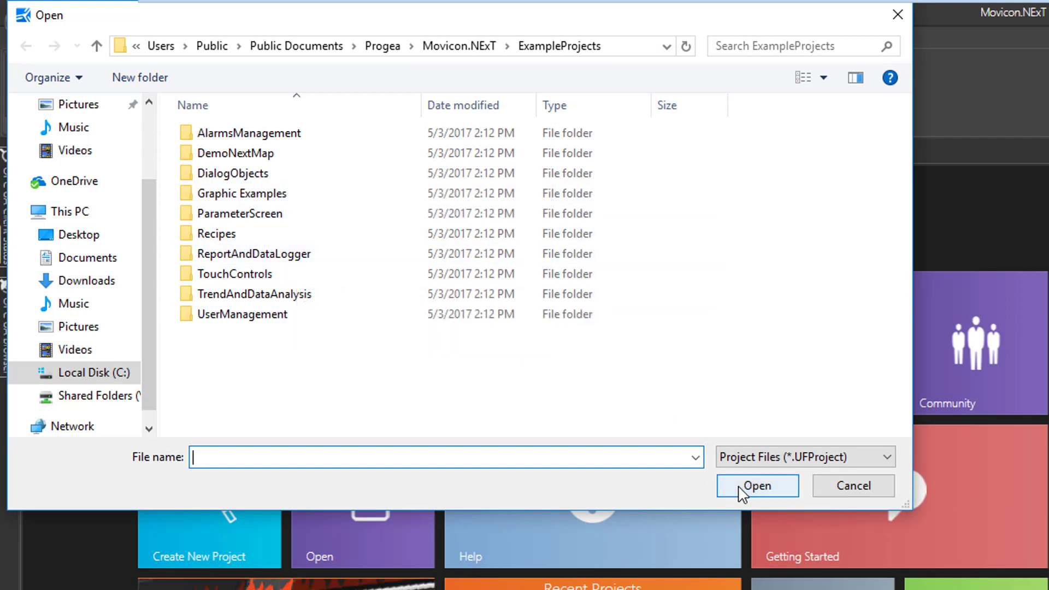
click(770, 488)
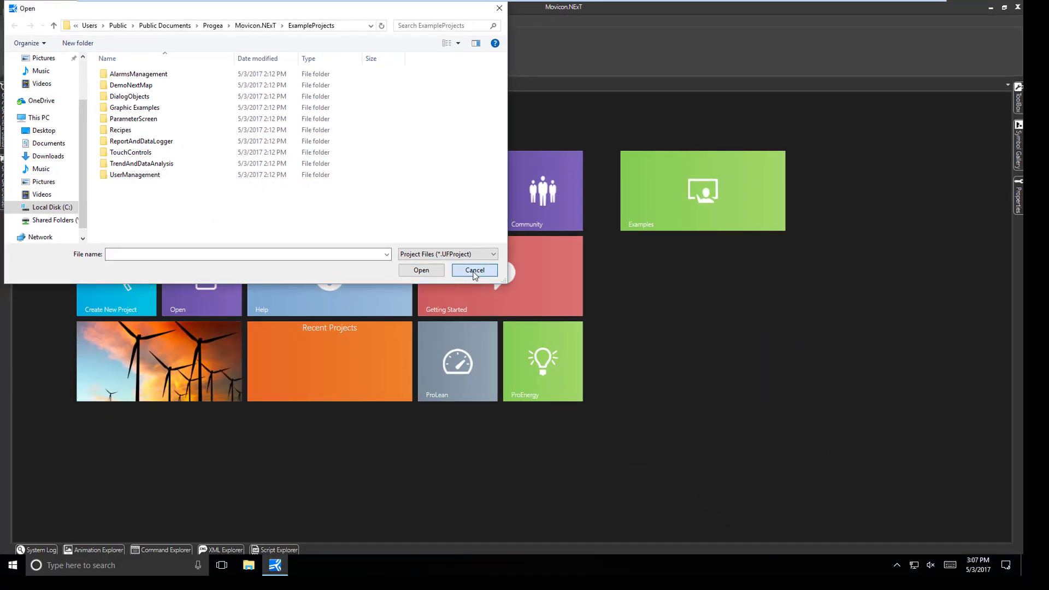
click(479, 271)
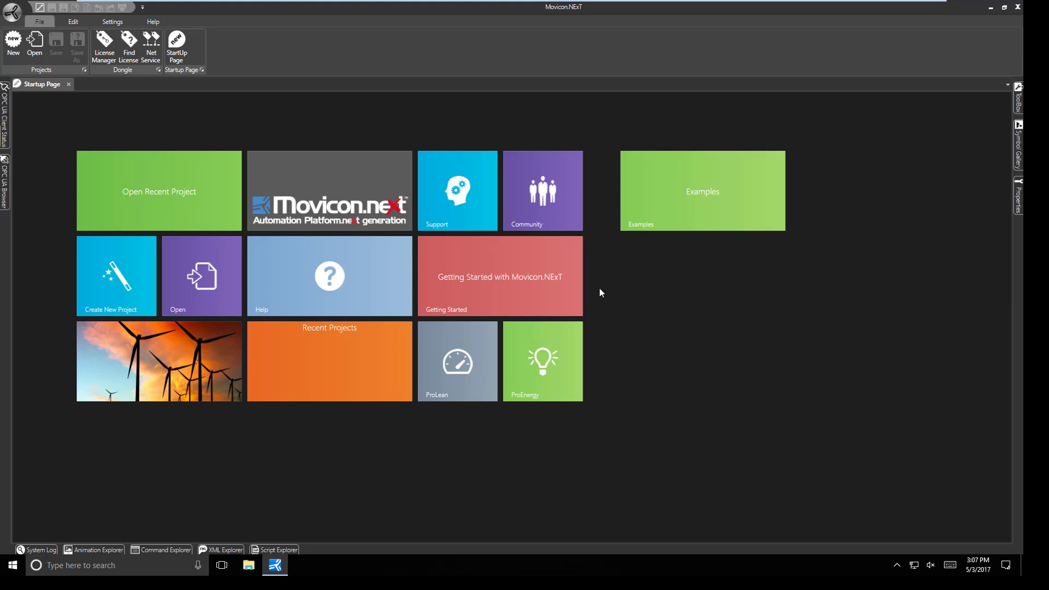